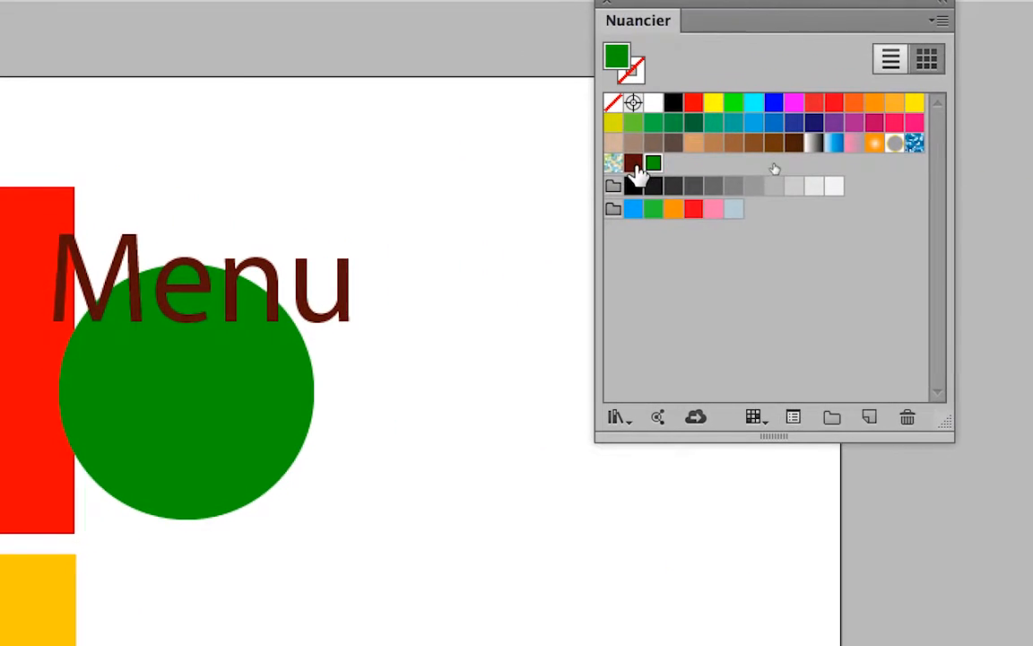
Make the dark brown swatch R=71 V=17 B=9 a global colour.
left_click(780, 196)
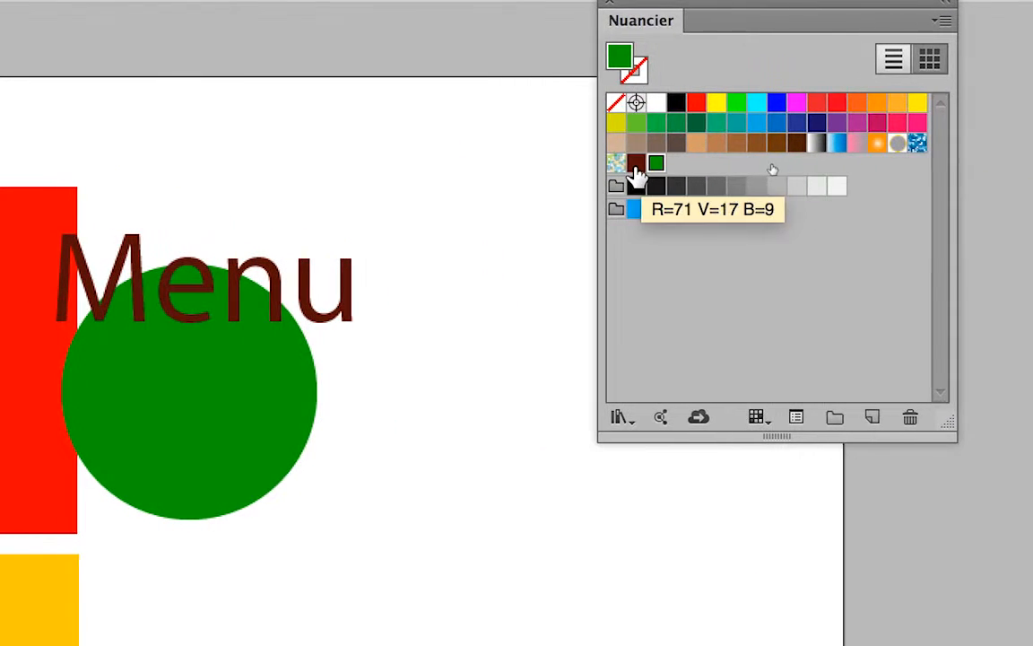
left_click(636, 166)
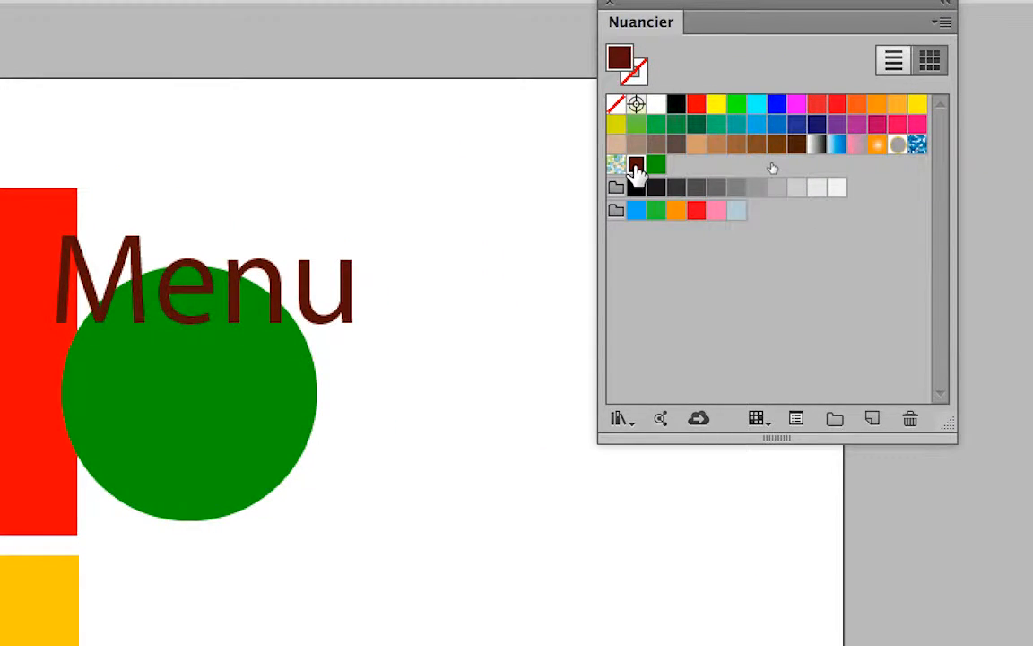
double_click(636, 168)
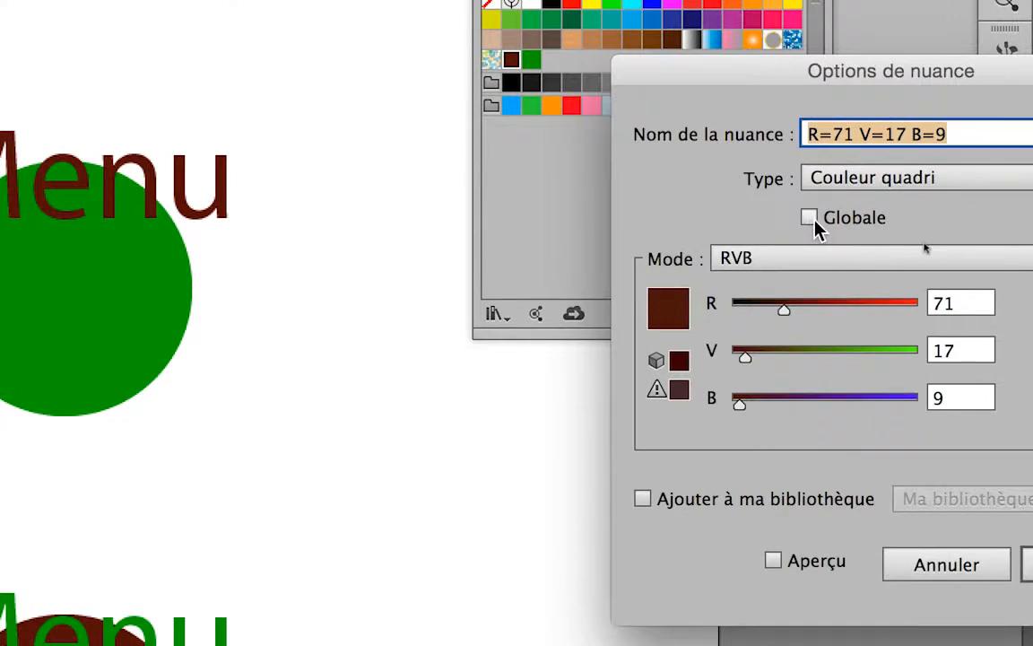
left_click(811, 220)
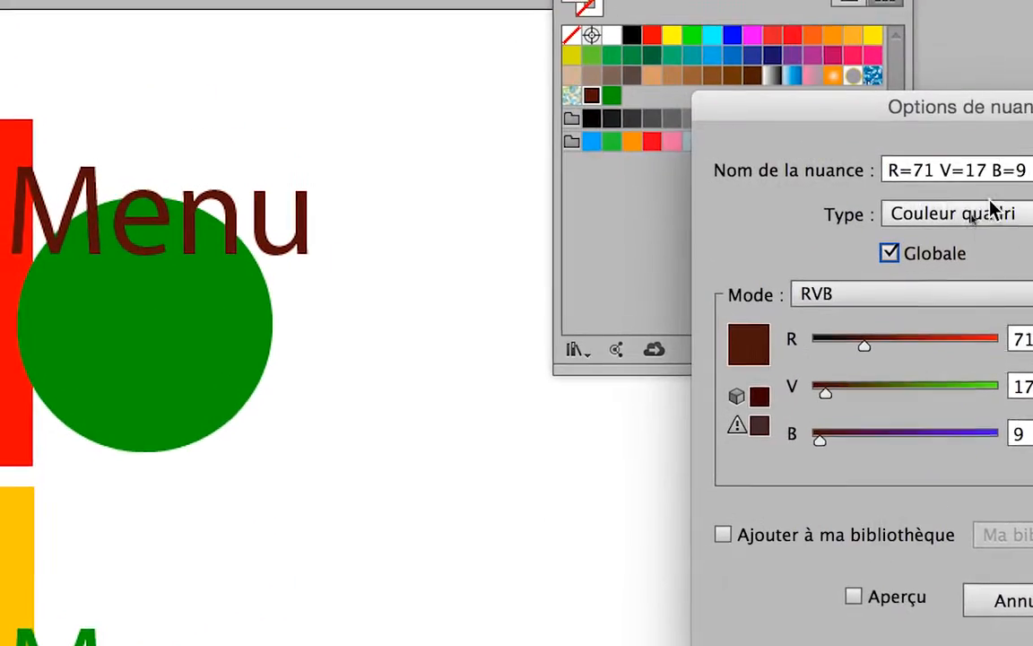
left_click_drag(947, 108, 531, 219)
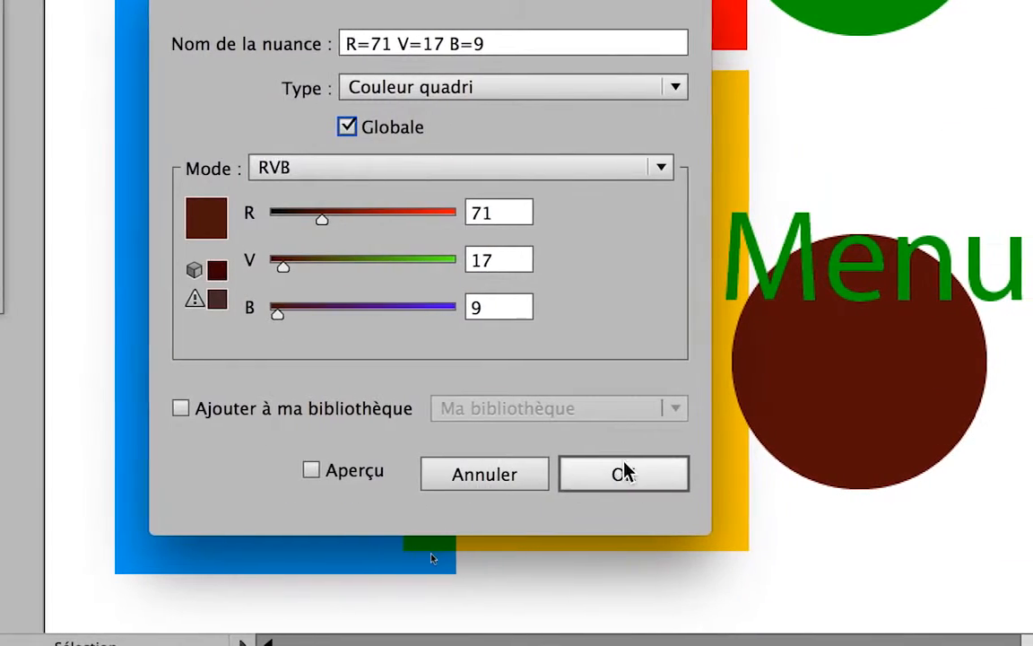
left_click(783, 643)
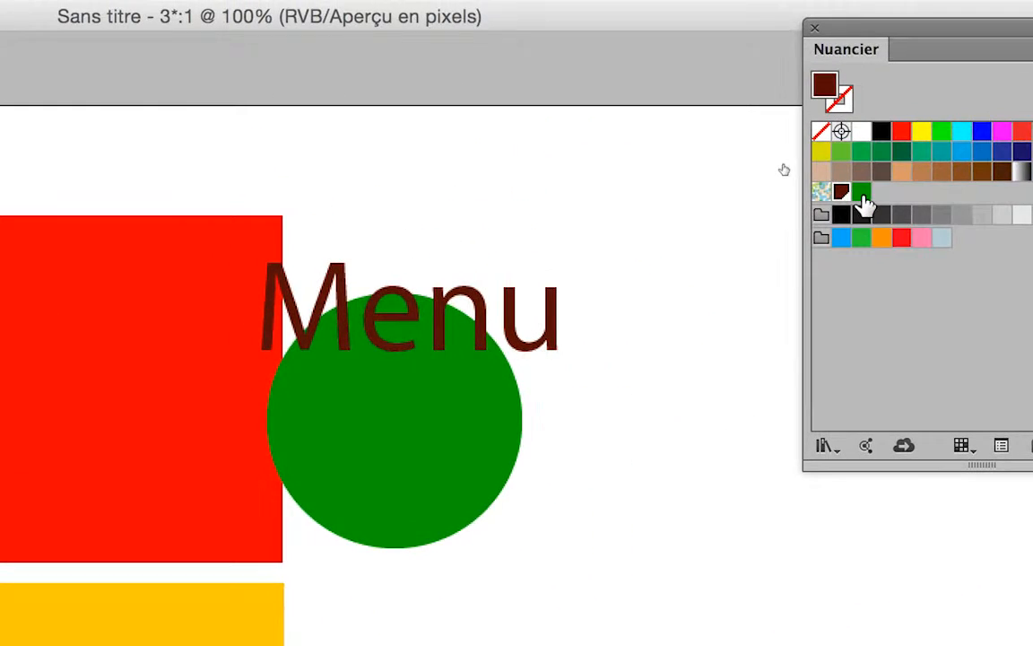
Make the green swatch R=33 V=157 B=0 a global colour.
double_click(861, 197)
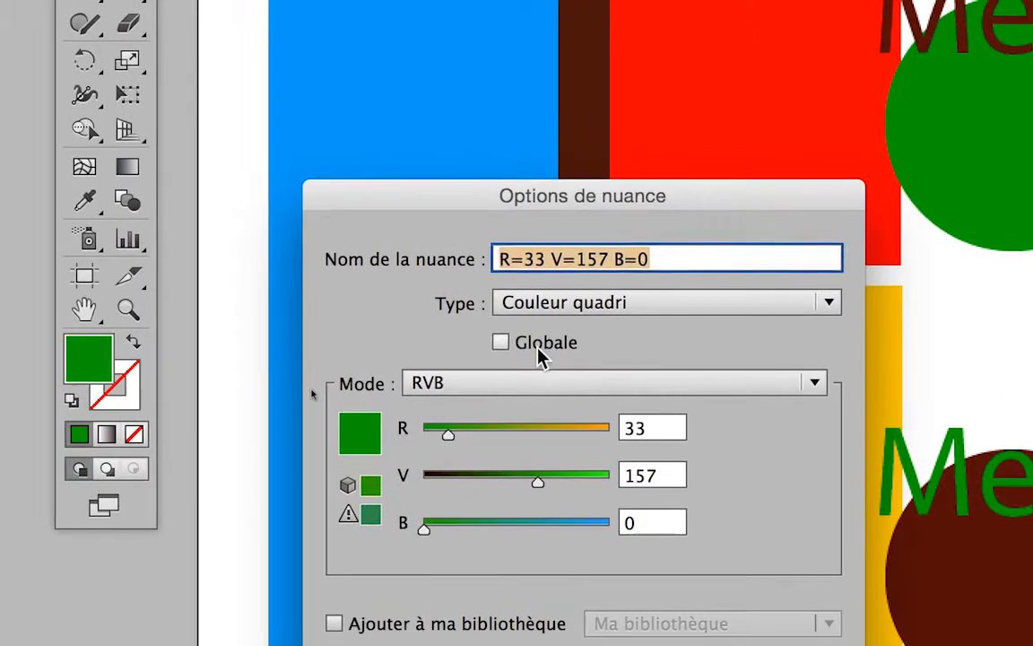
left_click(539, 349)
left_click(763, 645)
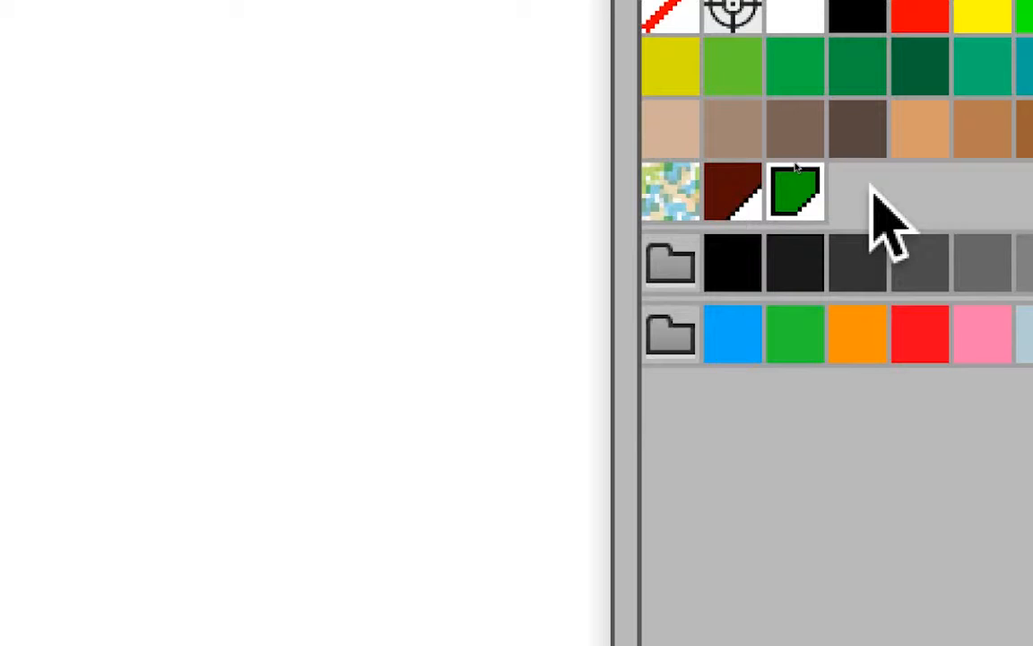
Draw four hexagons of varying sizes beside the Menu texts and circles, filled with the dark brown global swatch.
left_click(749, 202)
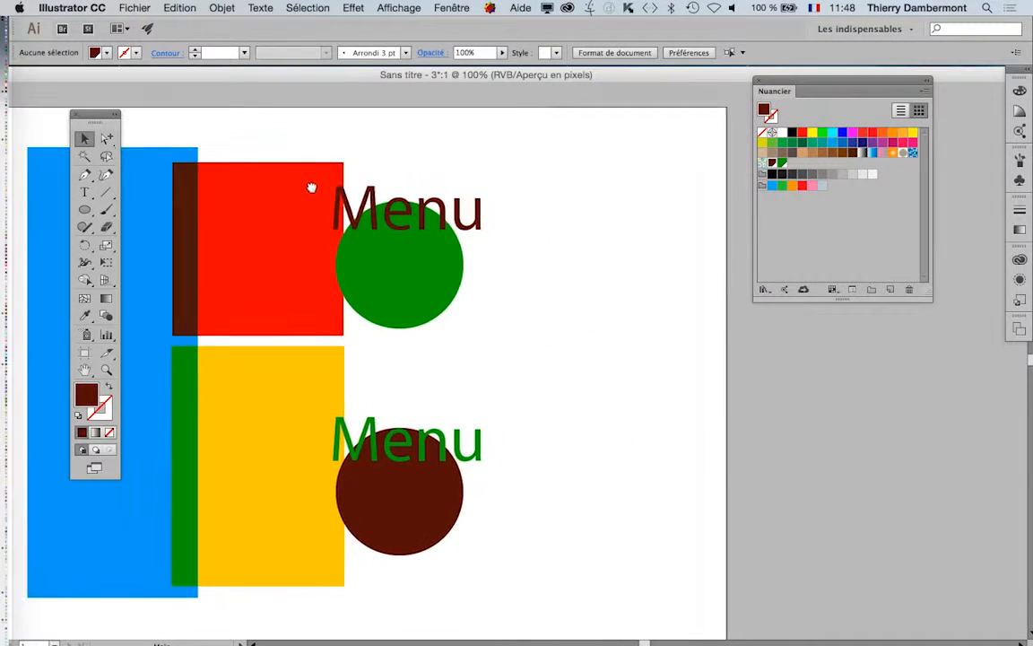
scroll(269, 188, "right", 2)
left_click(84, 208)
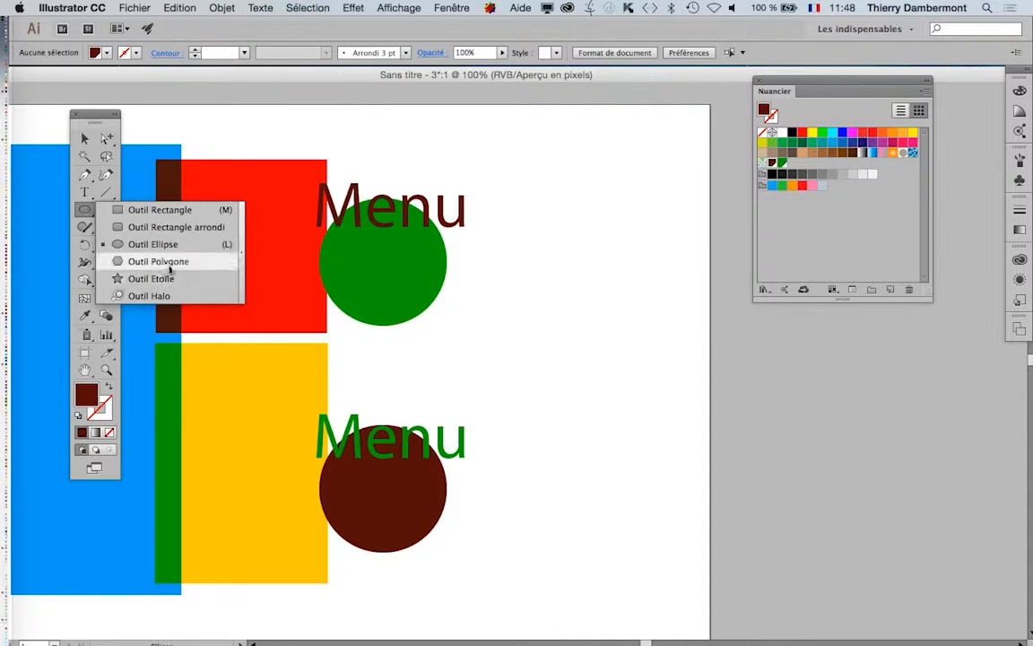
left_click(134, 261)
mouse_move(518, 174)
left_mouse_down()
mouse_move(578, 228)
mouse_move(549, 198)
mouse_move(538, 206)
left_mouse_up()
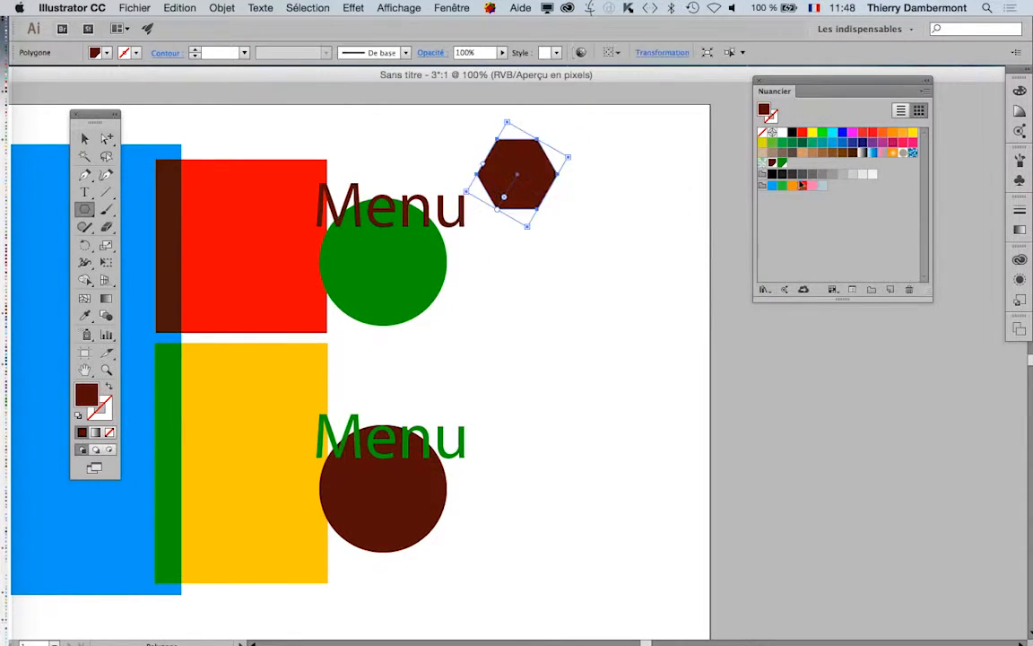
mouse_move(497, 264)
left_mouse_down()
mouse_move(537, 291)
mouse_move(527, 285)
left_mouse_up()
left_click_drag(537, 346, 571, 373)
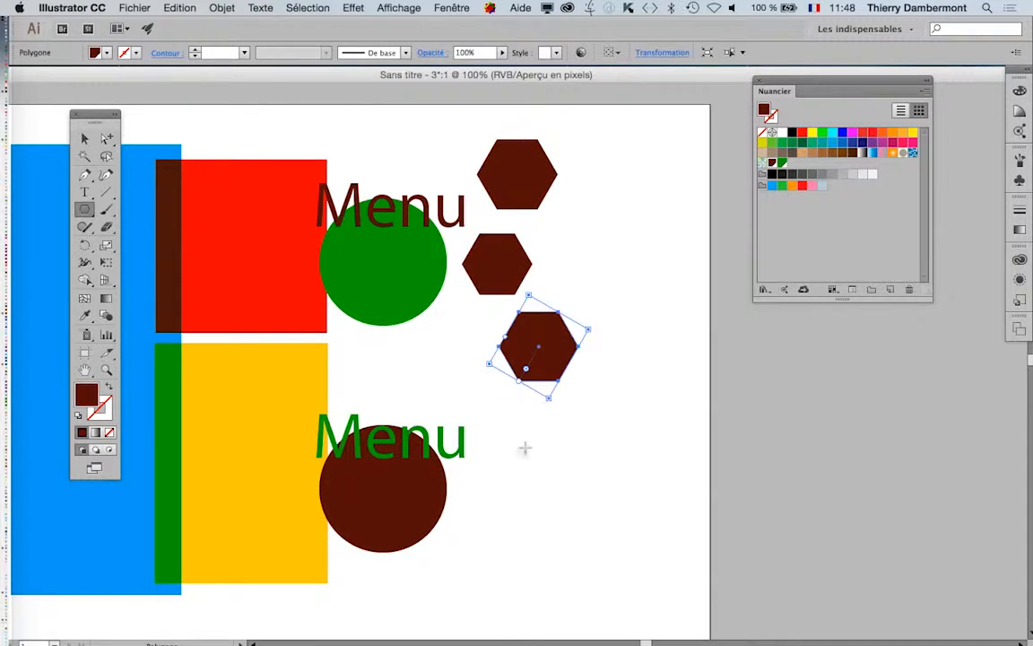
mouse_move(511, 445)
left_mouse_down()
mouse_move(540, 472)
mouse_move(527, 464)
left_mouse_up()
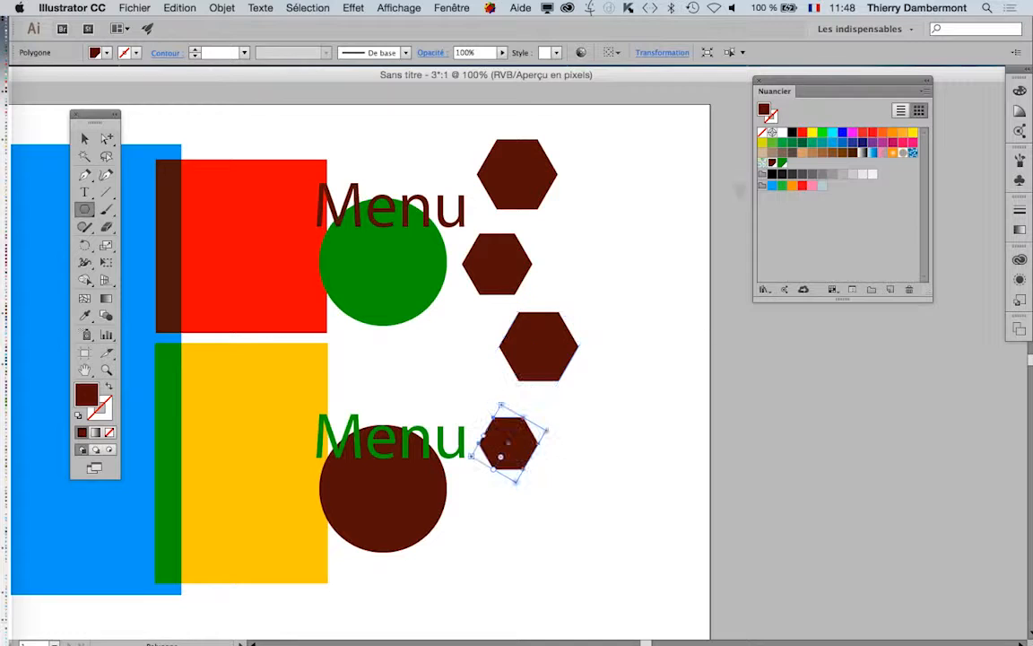
Fill the lowest hexagon and the second hexagon from the top with the green global swatch.
left_click(780, 163)
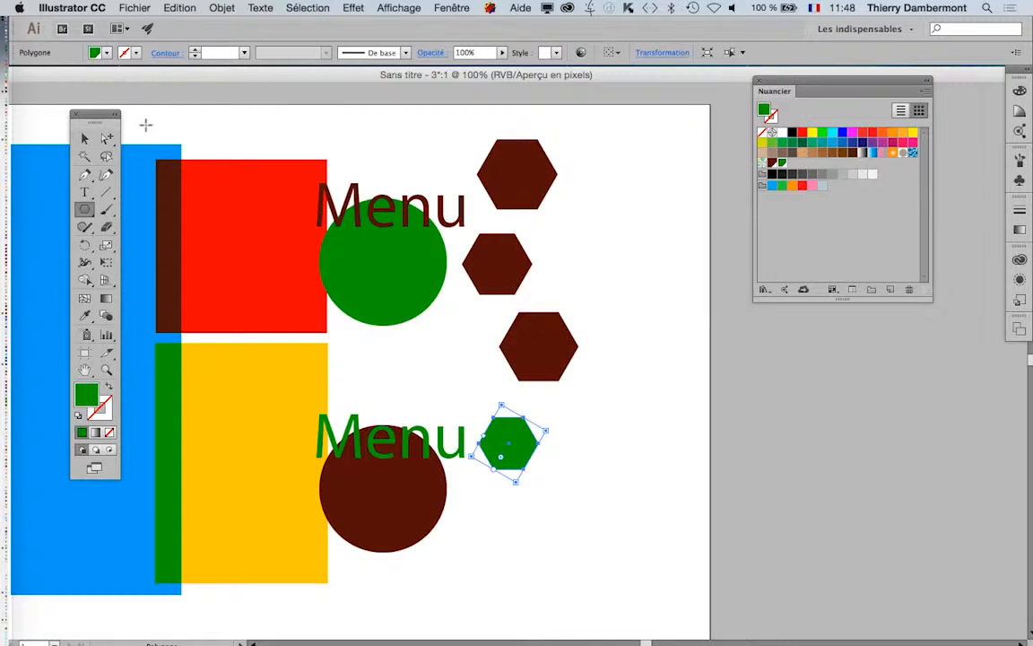
left_click(84, 138)
left_click(495, 263)
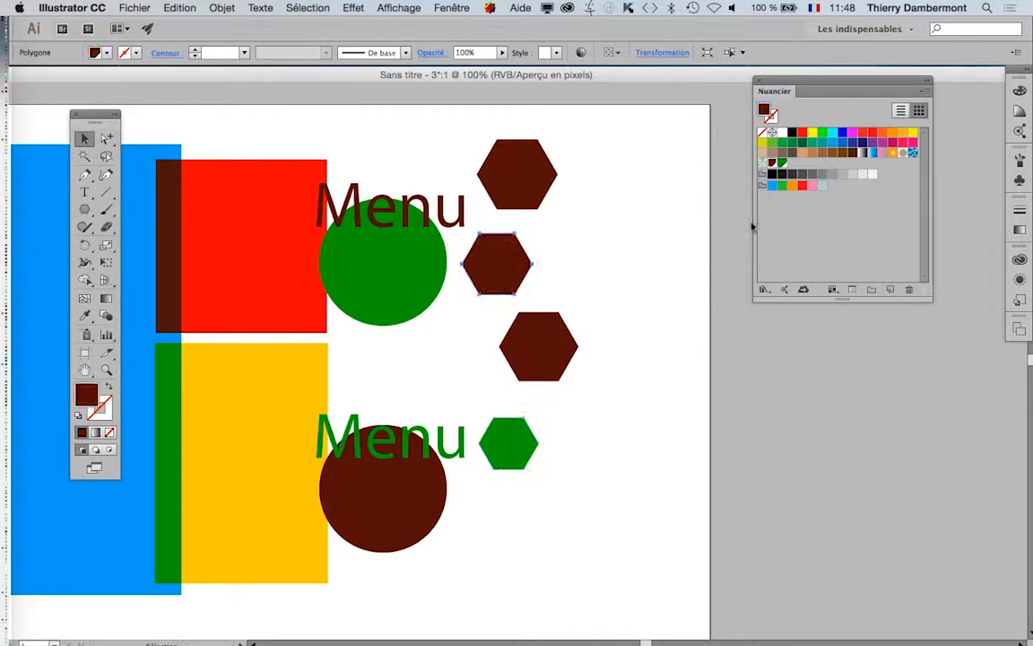
left_click(780, 163)
left_click(621, 409)
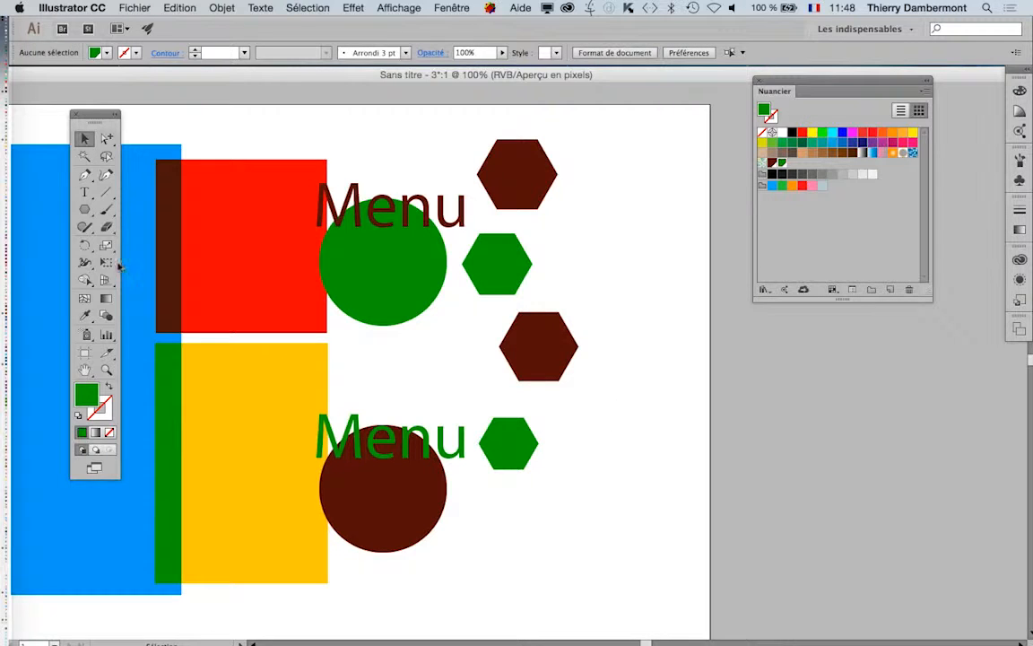
Add the text "Test" below the hexagons, enlarged to about 128 pt and filled with the green global swatch.
left_click(85, 192)
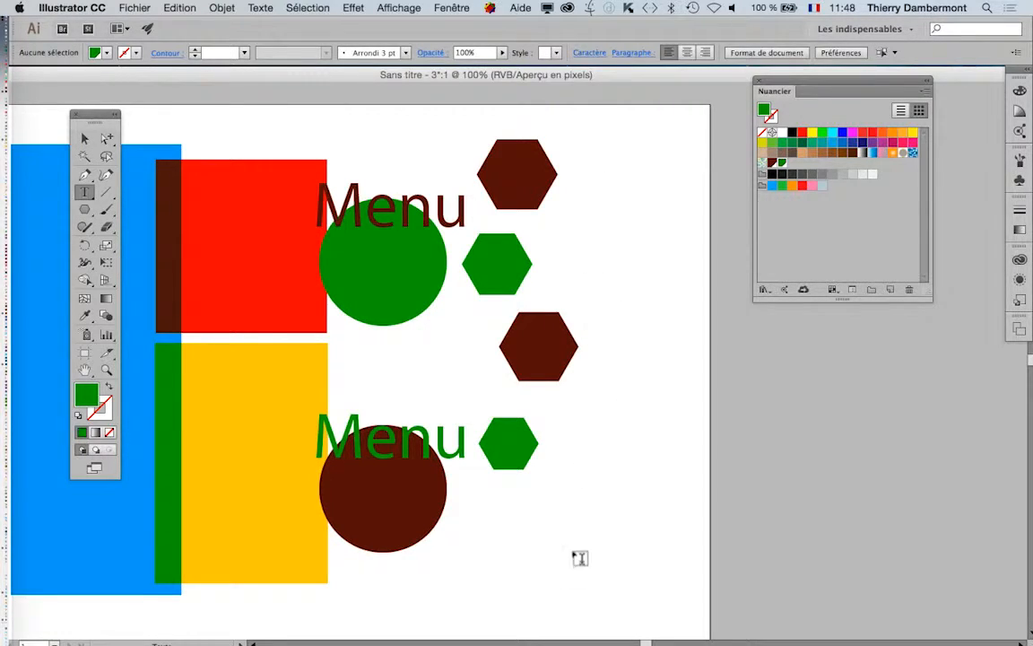
left_click(456, 572)
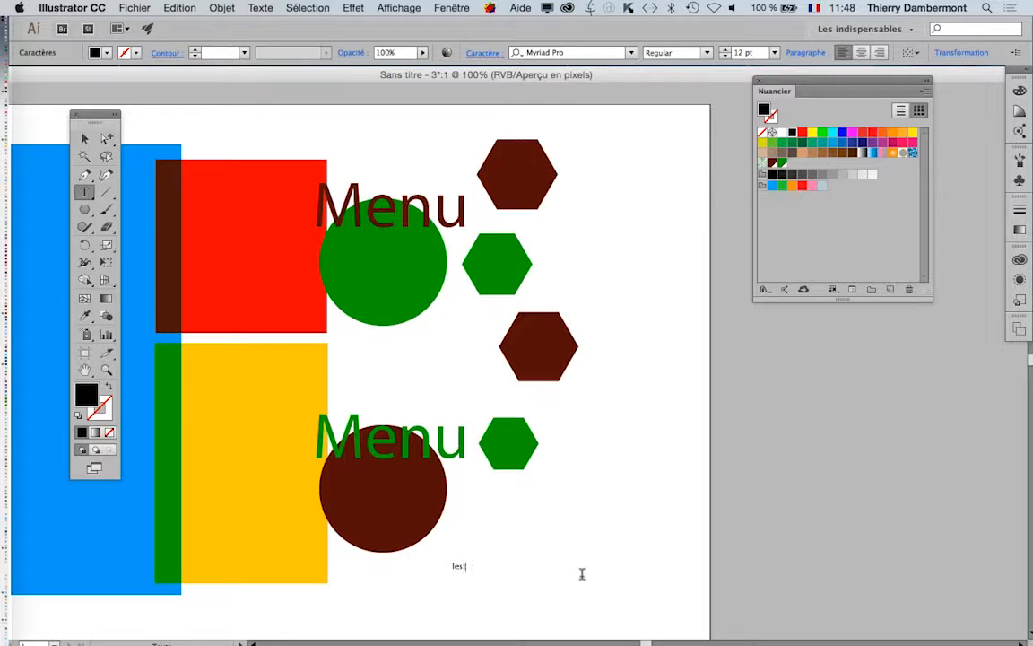
left_click(106, 261)
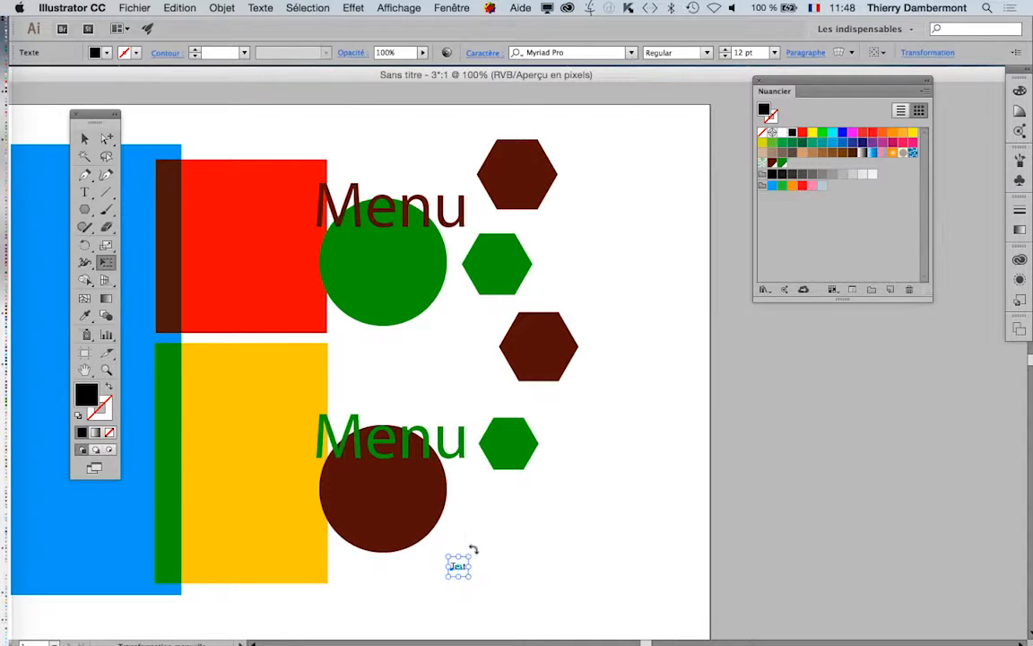
left_click_drag(472, 548, 653, 487)
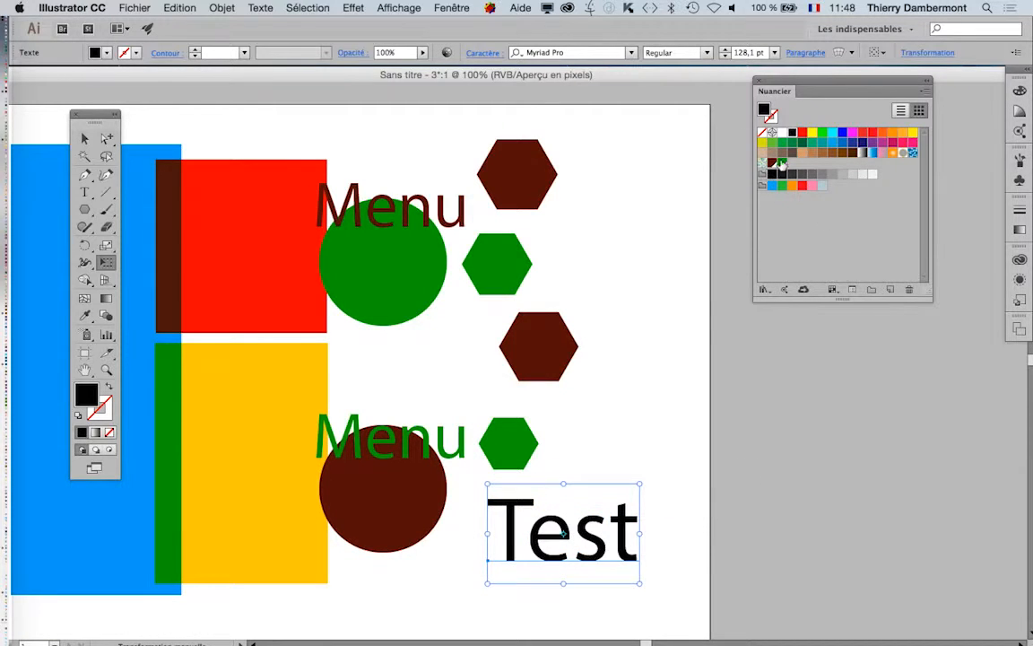
left_click(782, 163)
Duplicate the "Test" text beside the second hexagon, filled with the dark brown global swatch and reduced to about 96 pt.
left_click(84, 138)
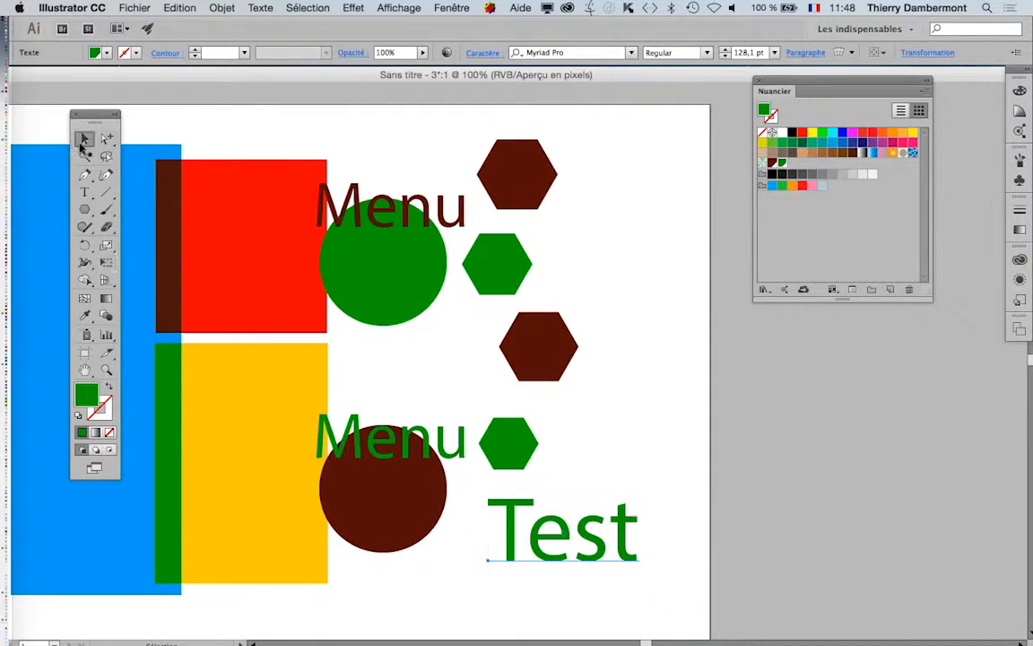
left_click_drag(591, 542, 641, 285)
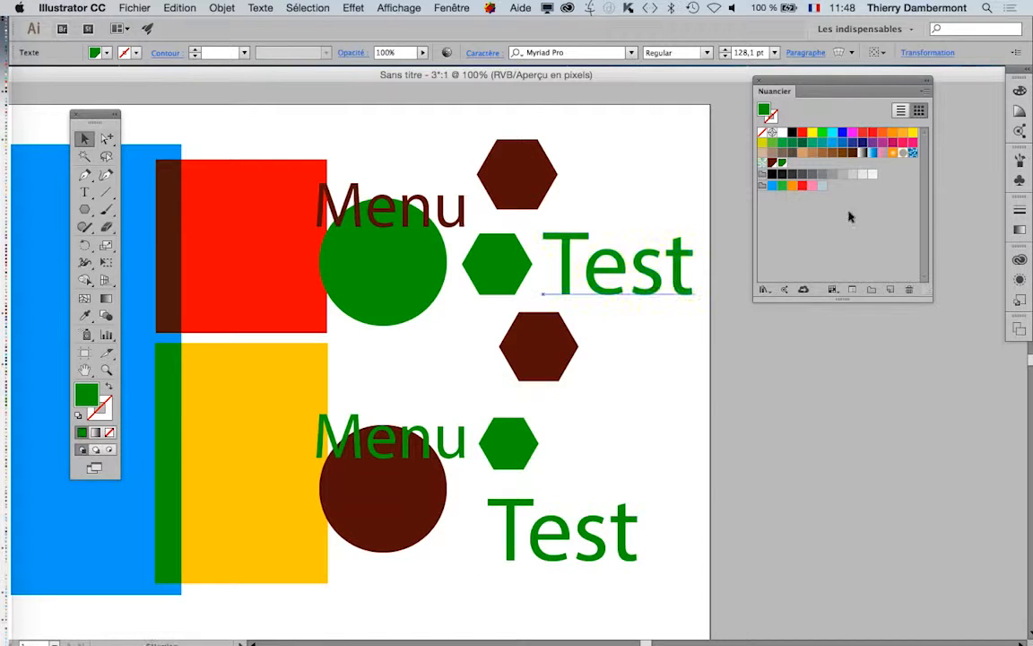
left_click(772, 162)
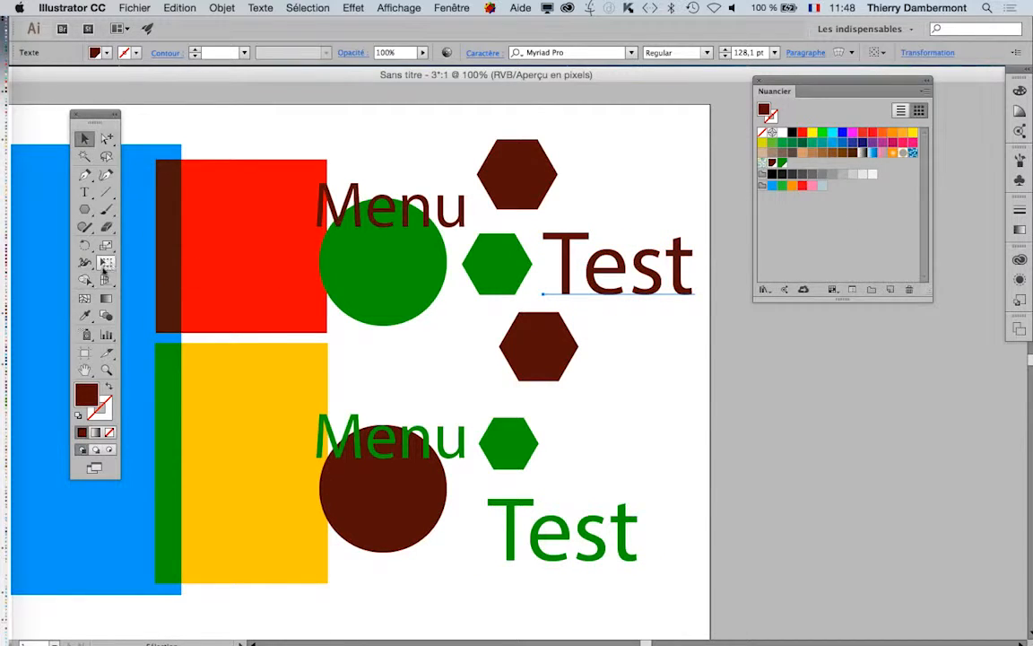
left_click(106, 261)
left_click_drag(688, 219, 677, 237)
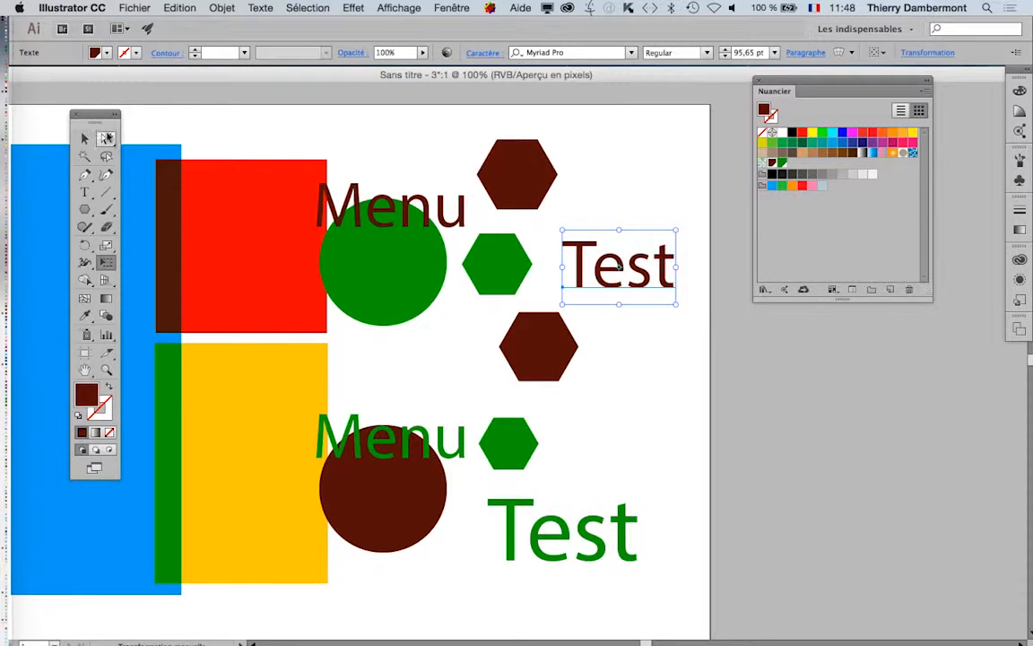
left_click(85, 138)
left_click(288, 132)
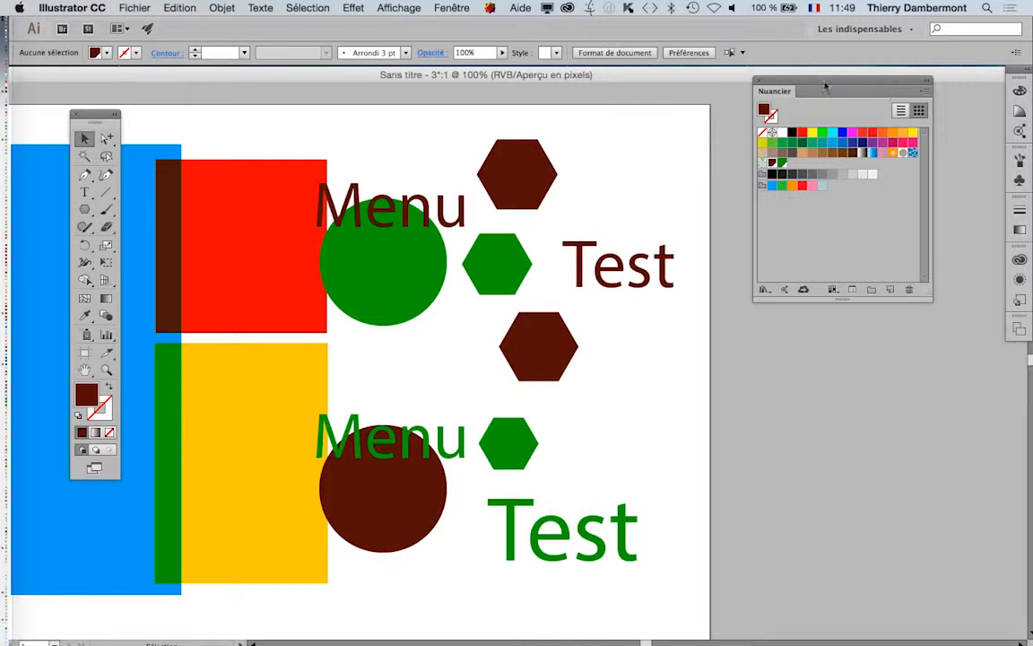
Change the dark brown global swatch to the blue R=71 V=173 B=222 with preview enabled.
left_click_drag(789, 83, 908, 99)
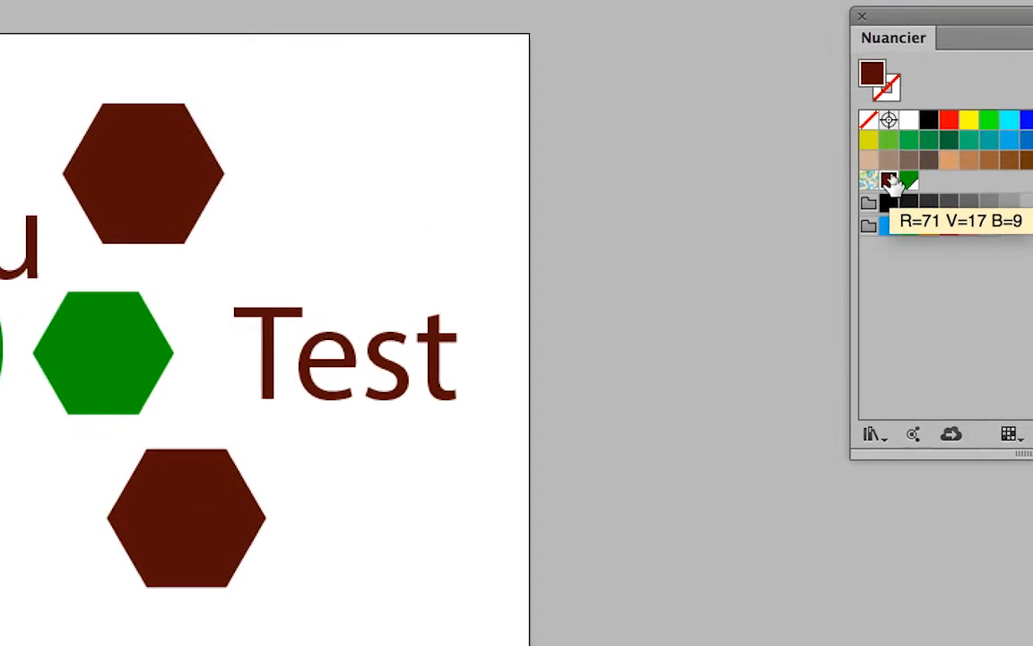
double_click(888, 180)
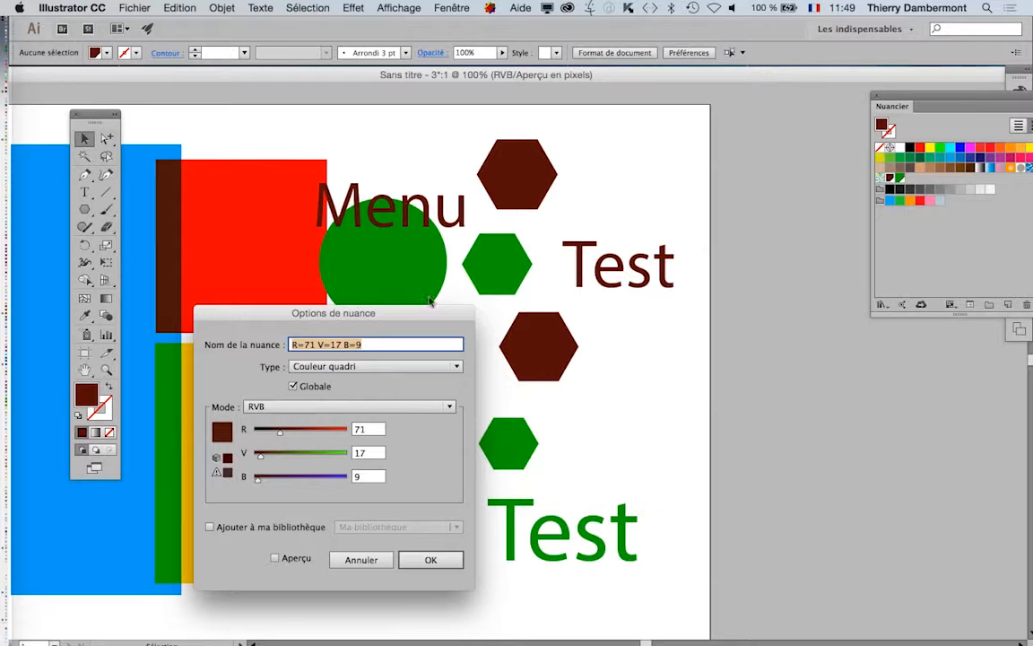
left_click_drag(391, 311, 947, 92)
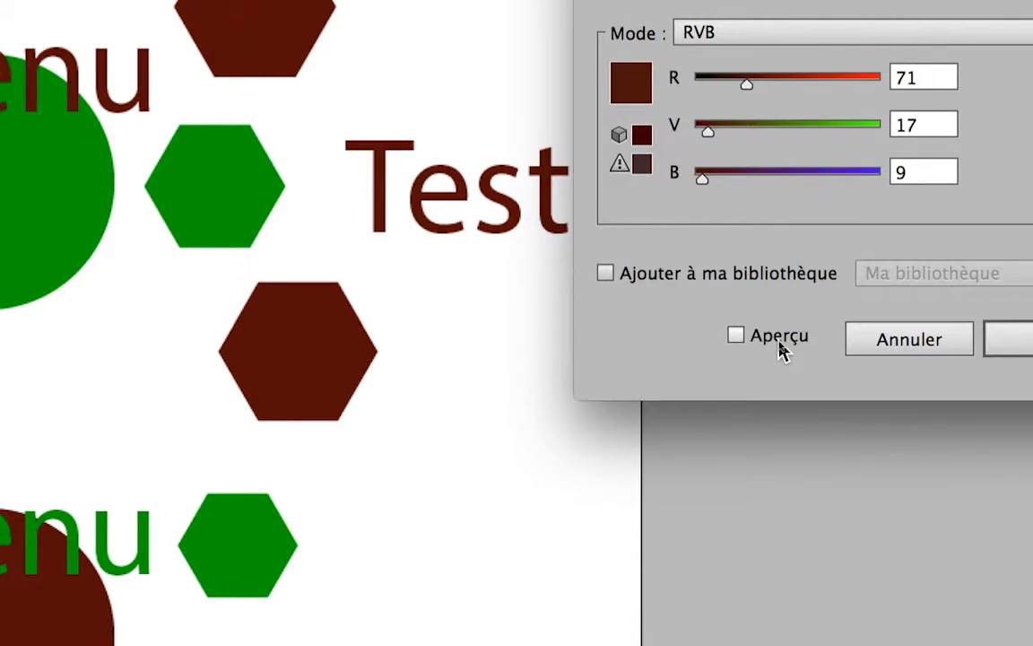
left_click(778, 339)
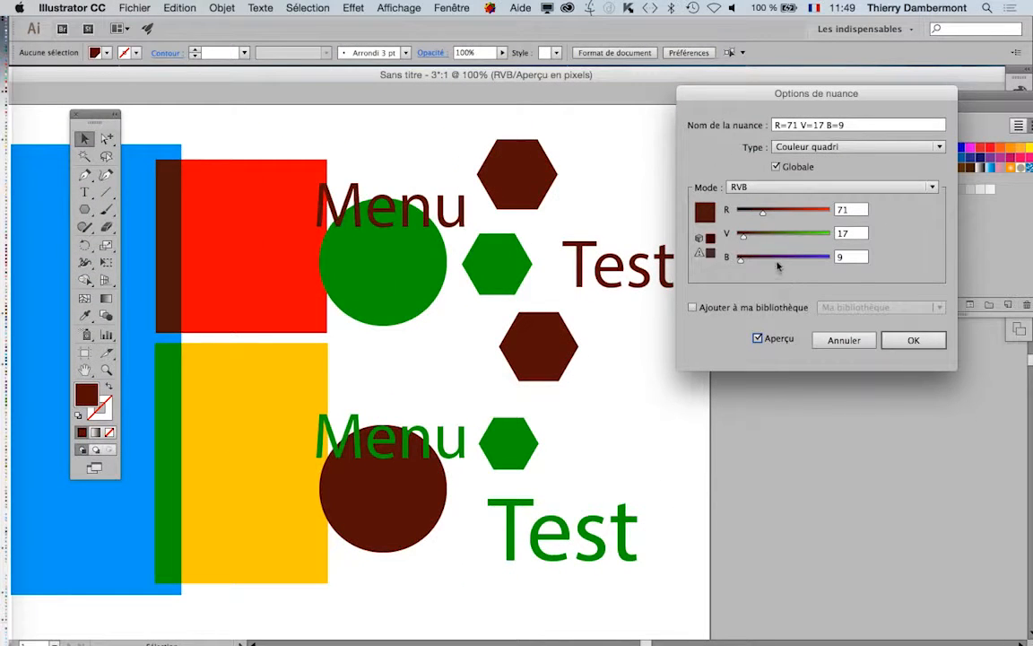
left_click_drag(777, 265, 818, 259)
left_click(801, 235)
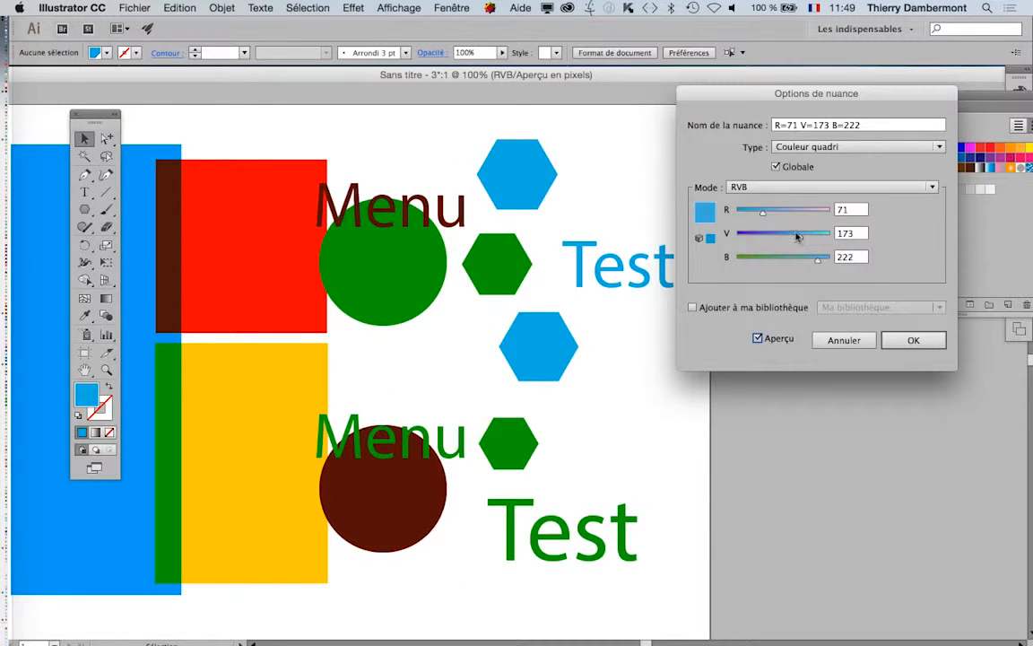
left_click(906, 340)
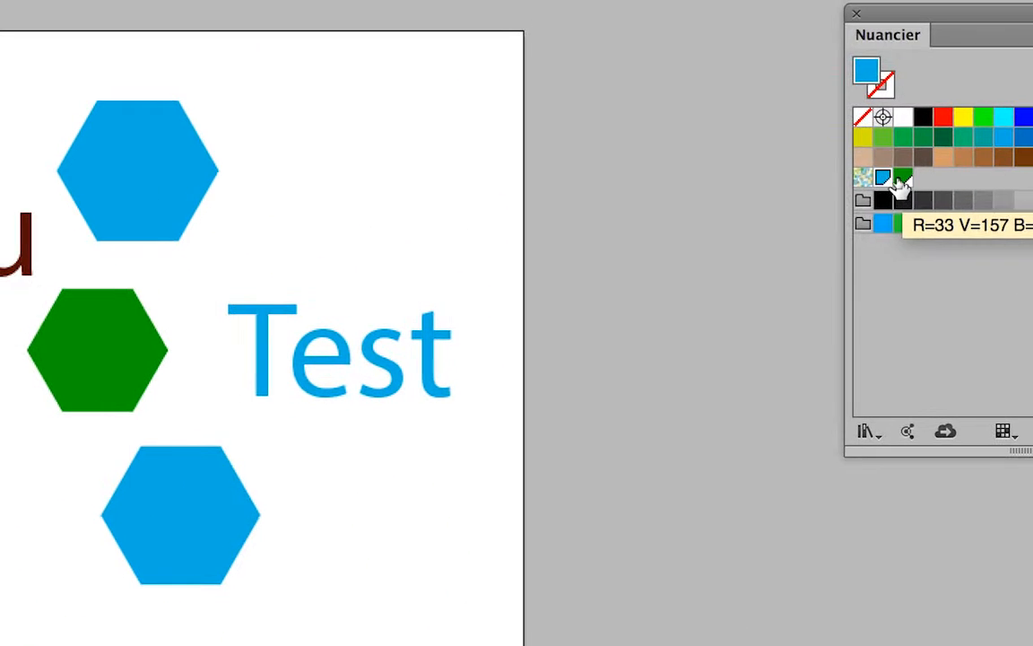
Change the green global swatch to the orange R=245 V=157 B=0 with preview enabled.
double_click(900, 179)
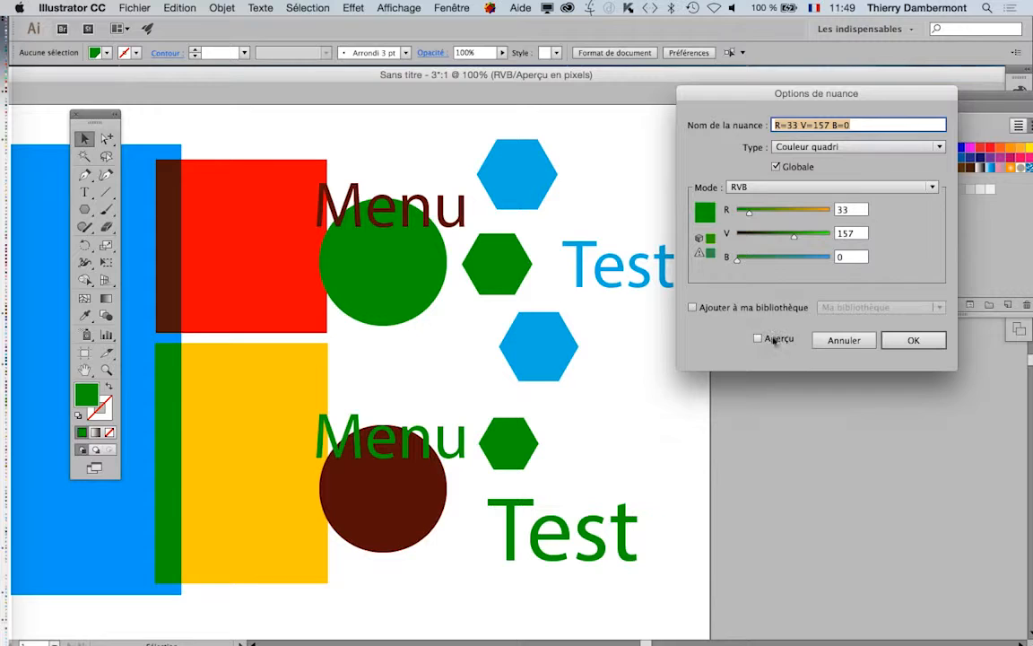
left_click(657, 499)
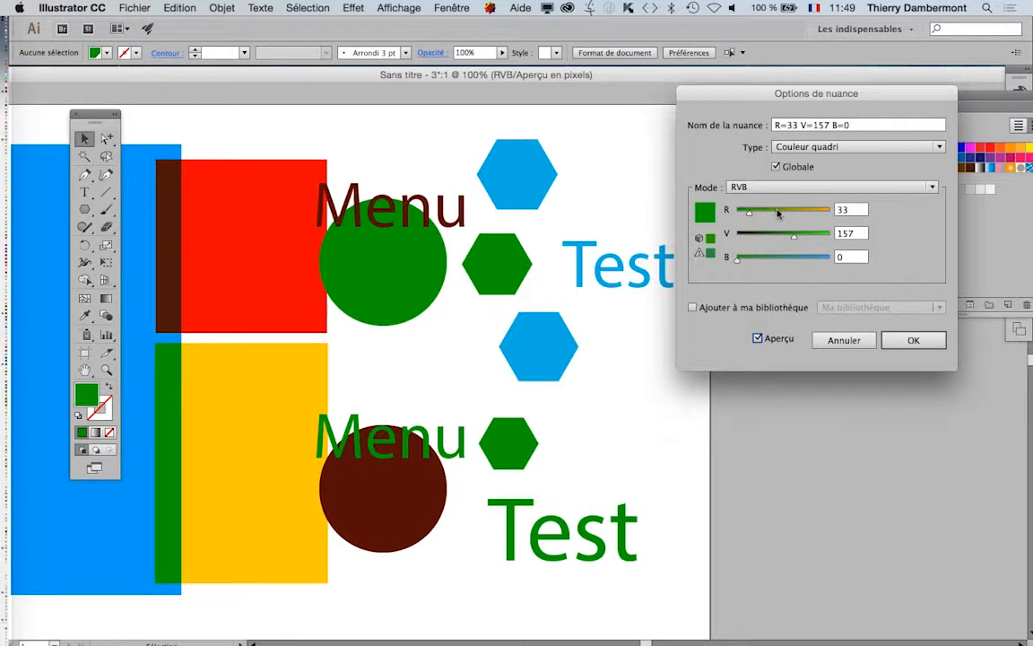
left_click_drag(777, 213, 824, 219)
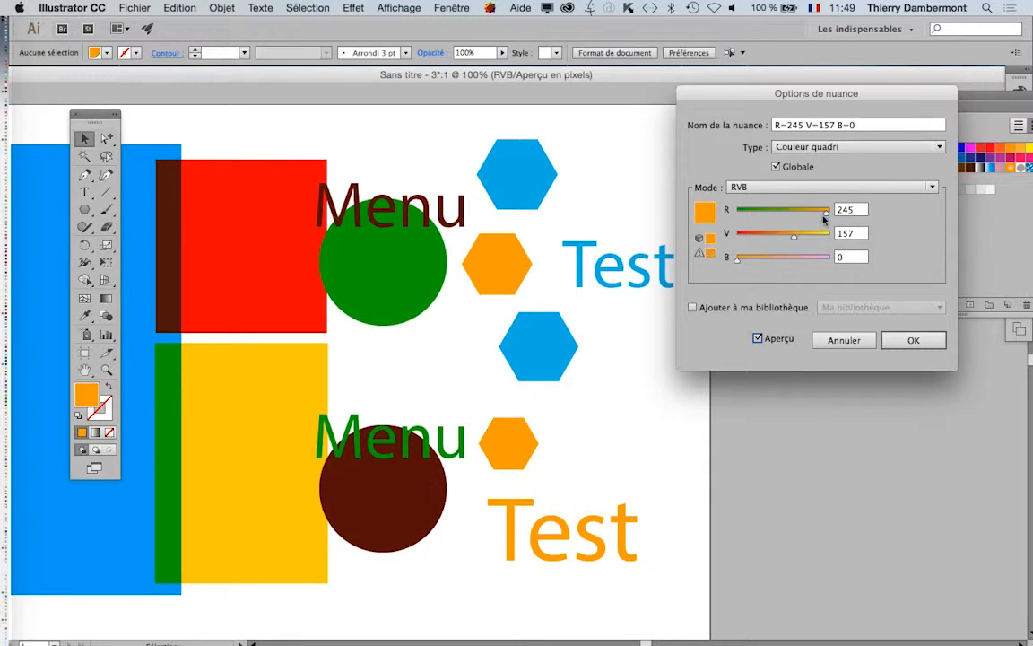
left_click(905, 341)
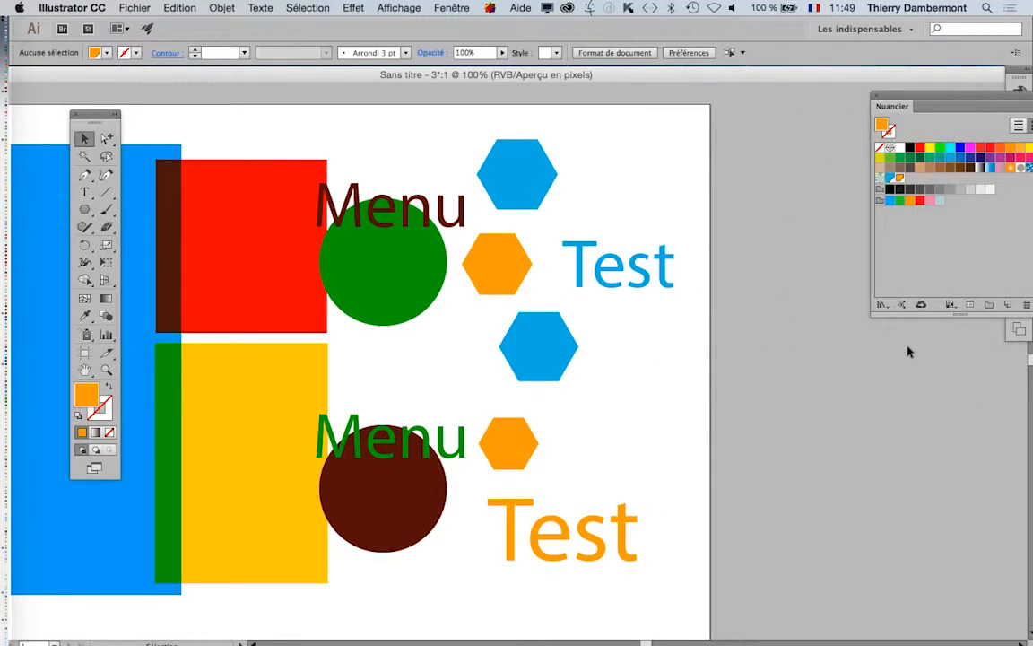
Fill the upper green circle with the orange global swatch and the "Menu" text above it with the blue global swatch.
left_click_drag(892, 97, 728, 181)
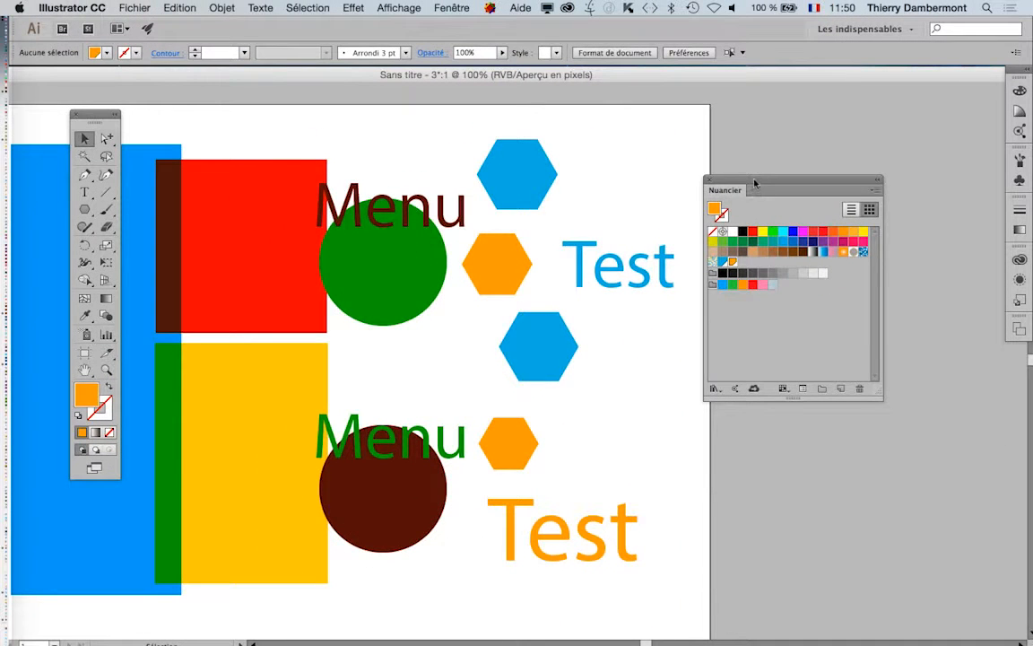
left_click_drag(755, 182, 830, 151)
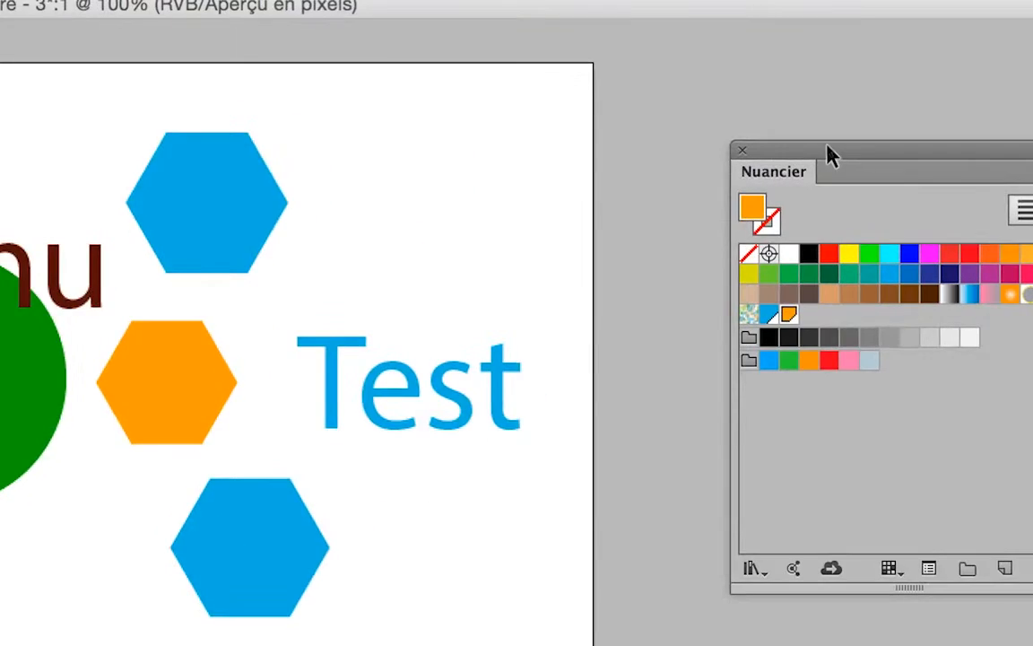
left_click_drag(822, 147, 430, 133)
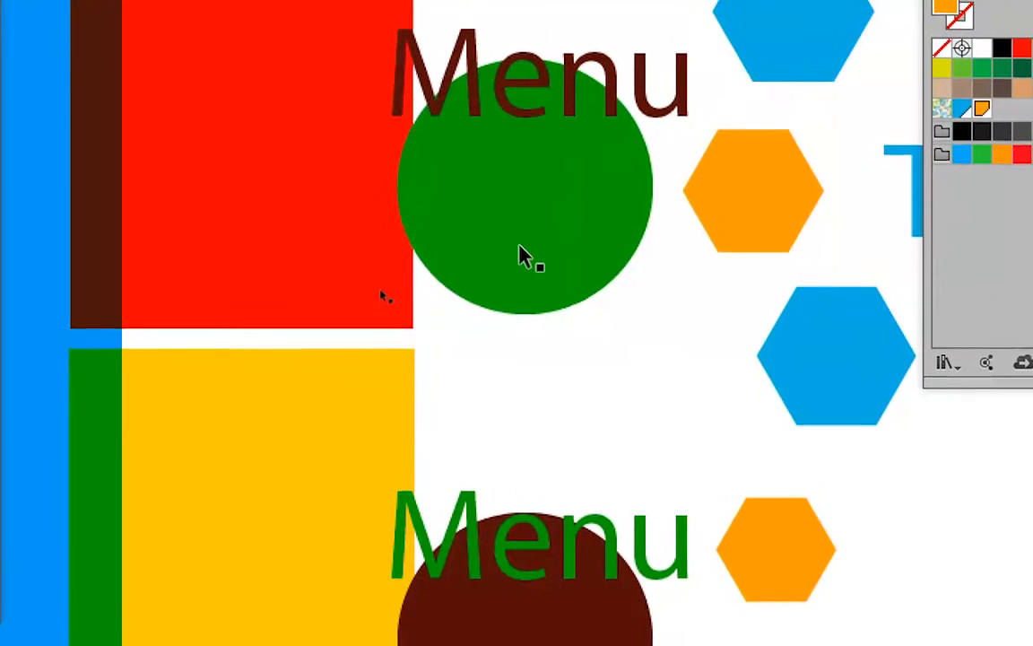
left_click(170, 447)
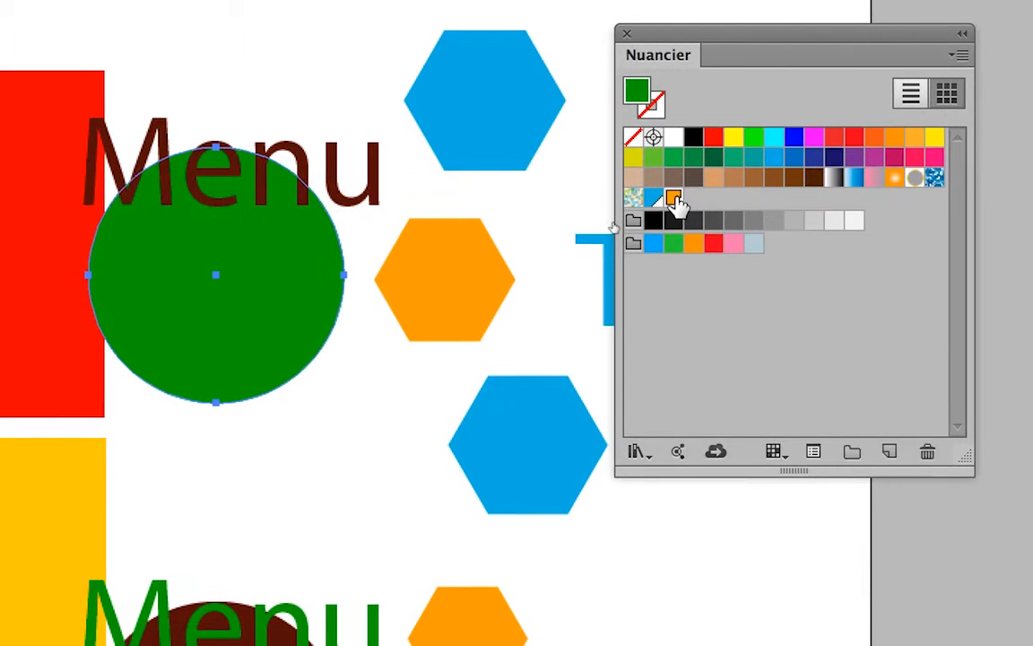
left_click(773, 116)
left_click(398, 193)
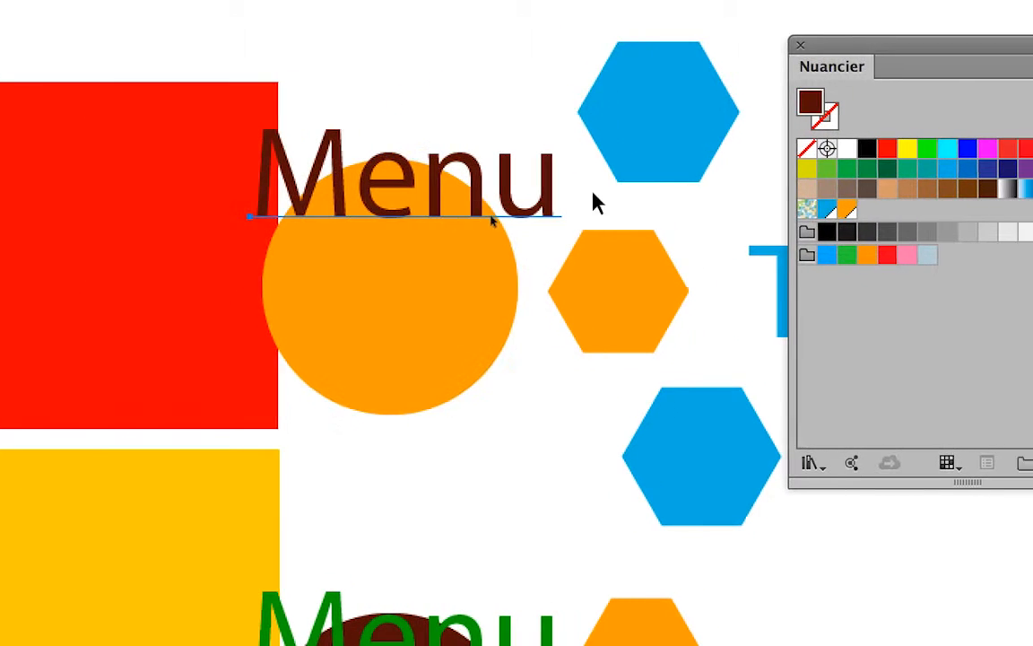
left_click(700, 189)
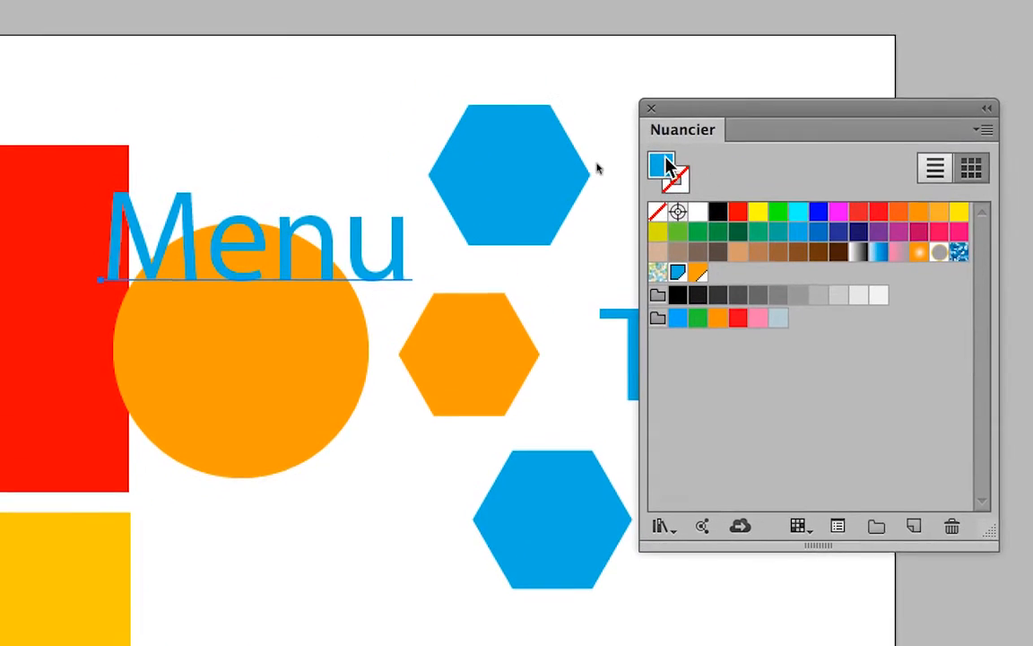
Fill the lower "Menu" text with the orange global swatch and the dark brown circle behind it with the blue global swatch.
left_click_drag(666, 130, 521, 580)
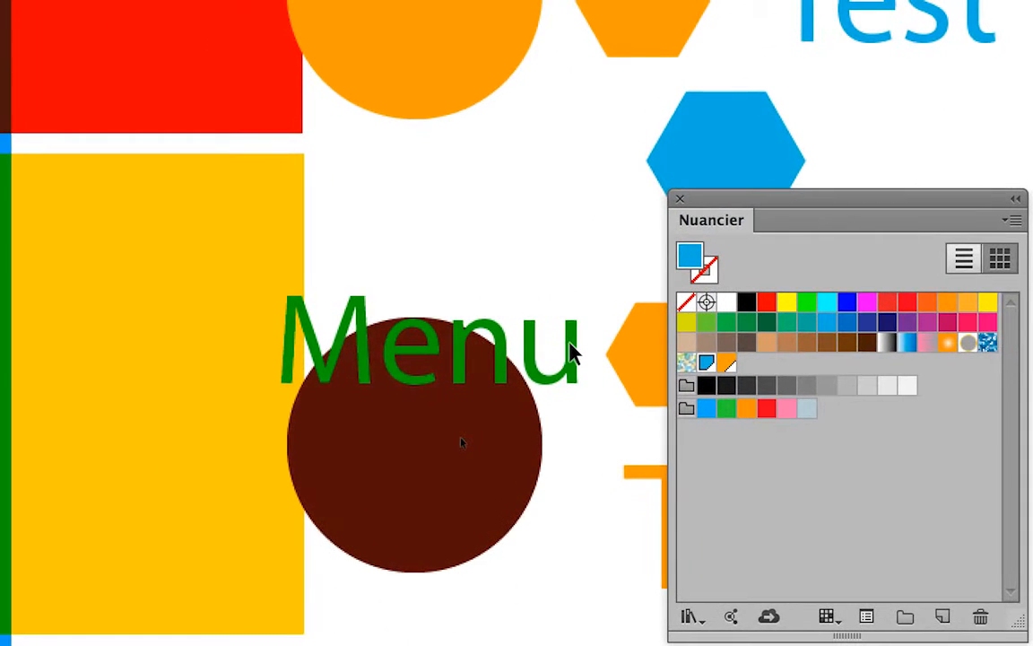
left_click(494, 437)
left_click(726, 363)
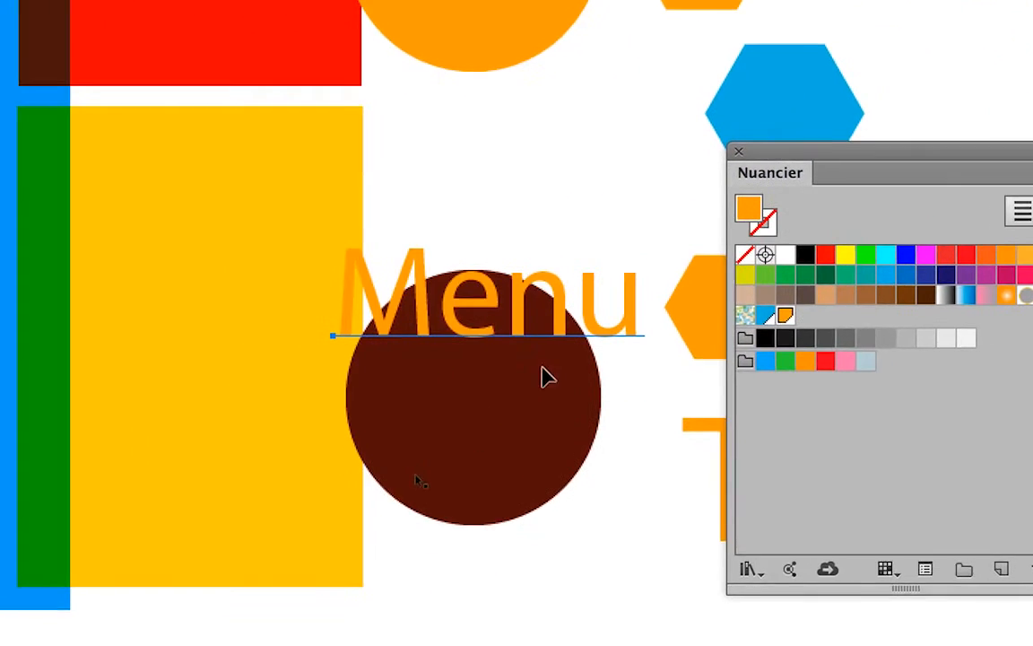
left_click(505, 427)
left_click(756, 313)
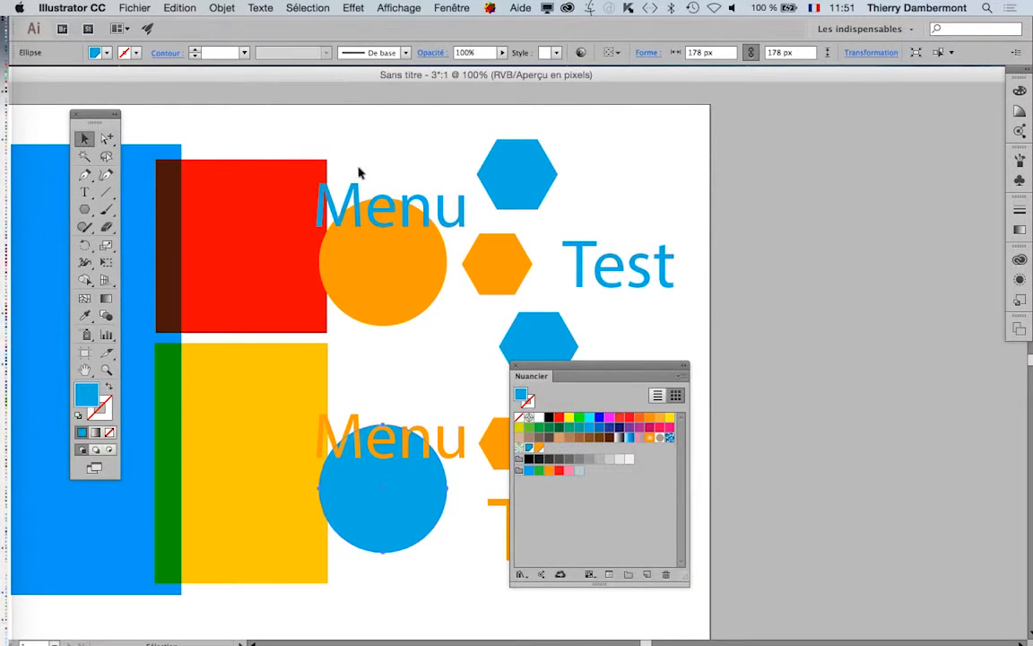
left_click(364, 151)
Change the blue global swatch to a dark teal by lowering its RGB values with preview enabled.
left_click_drag(543, 376, 798, 120)
double_click(784, 194)
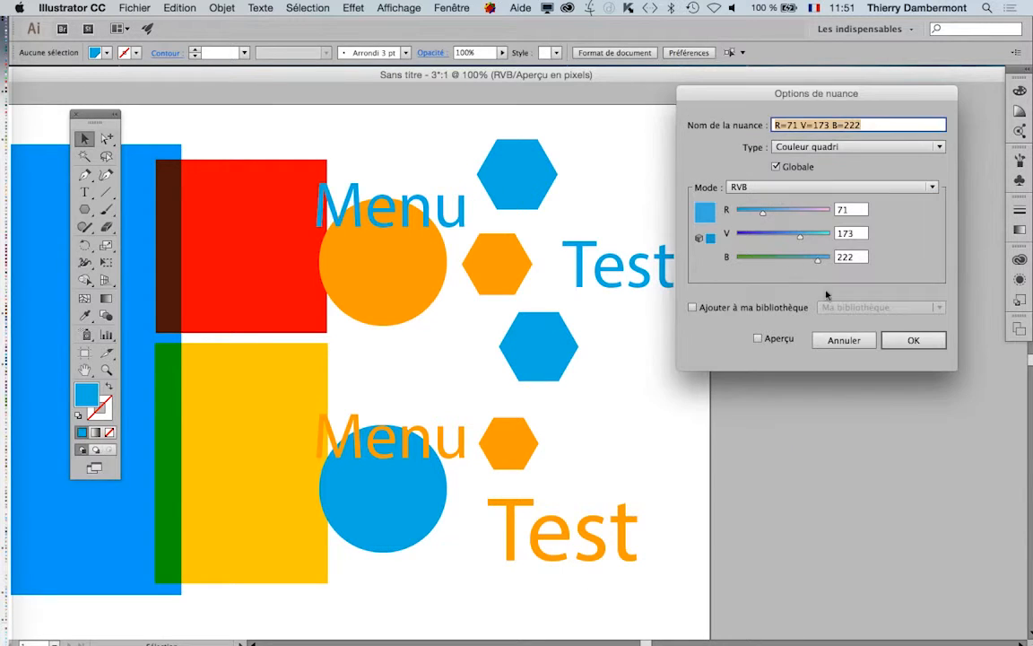
left_click(759, 339)
left_click_drag(799, 235, 754, 213)
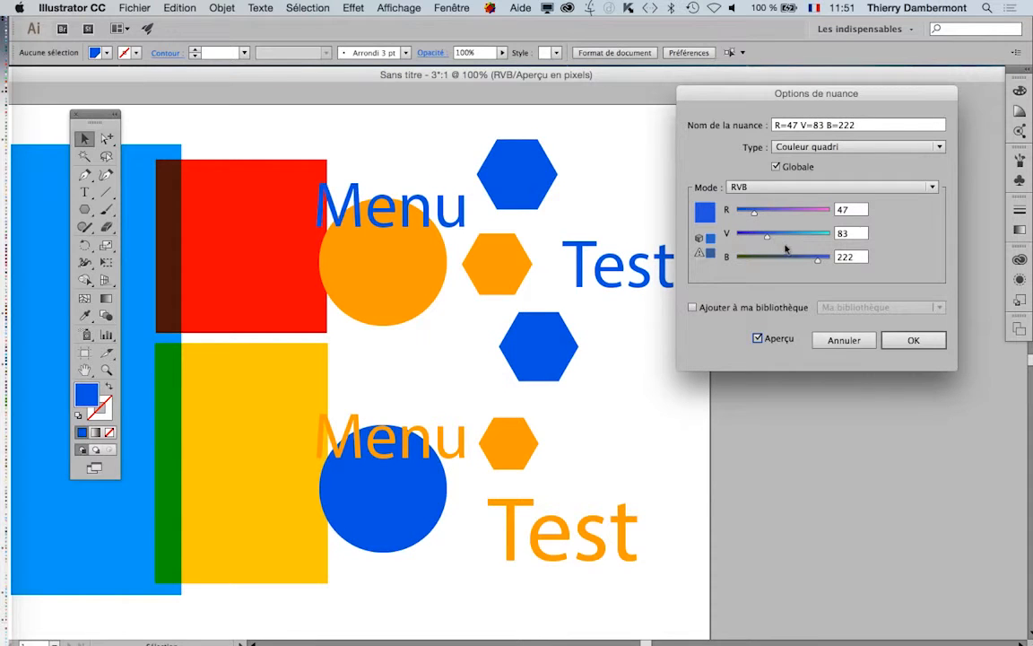
left_click_drag(817, 259, 772, 260)
left_click(921, 341)
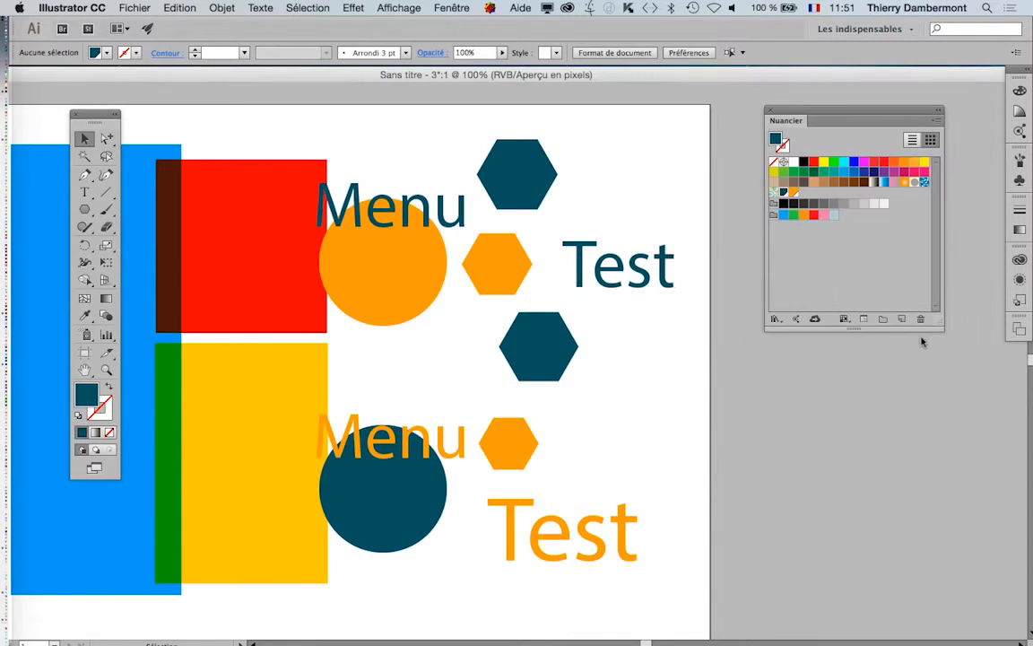
Change the orange global swatch to the soft blue R=125 V=153 B=196 with preview enabled.
double_click(795, 194)
left_click_drag(794, 212, 783, 213)
left_click_drag(813, 236, 801, 248)
left_click(757, 338)
left_click_drag(737, 257, 792, 235)
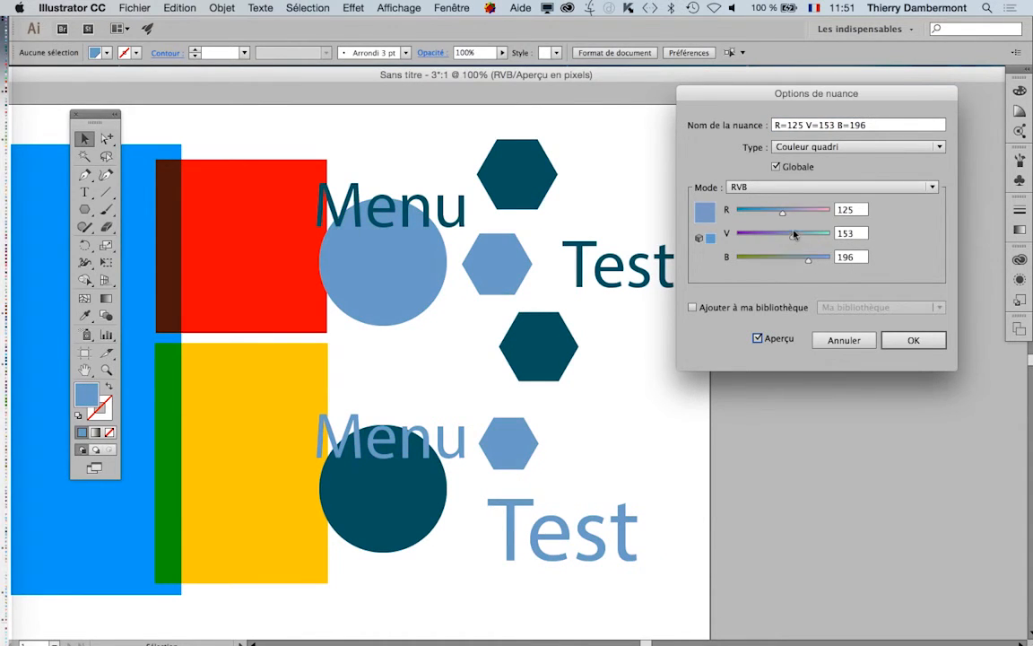
left_click(908, 340)
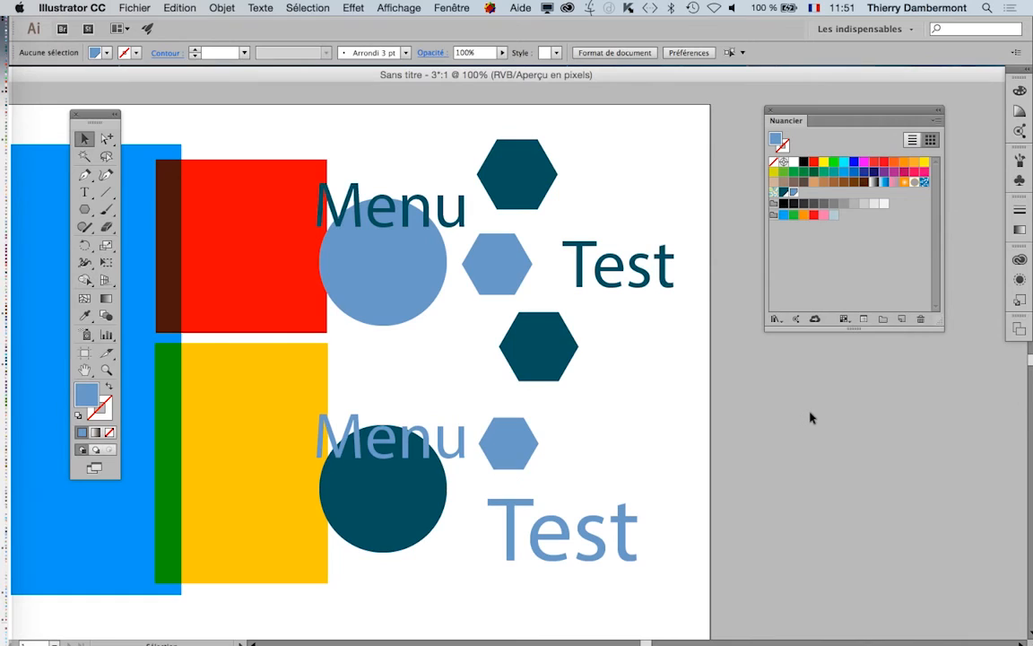